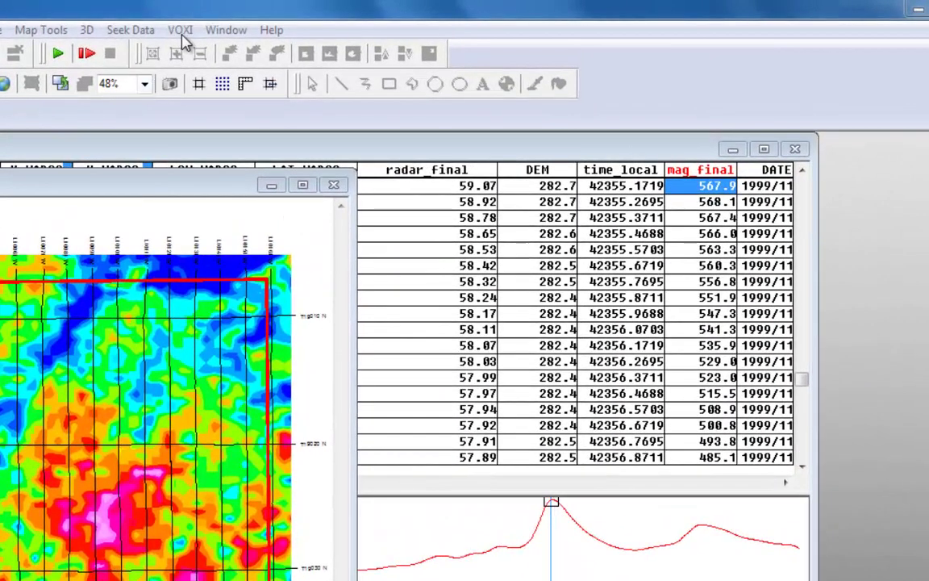
Open the VOXI menu beside the DEM map to show its session commands.
{"action": "left_click", "coordinate": [415, 22]}
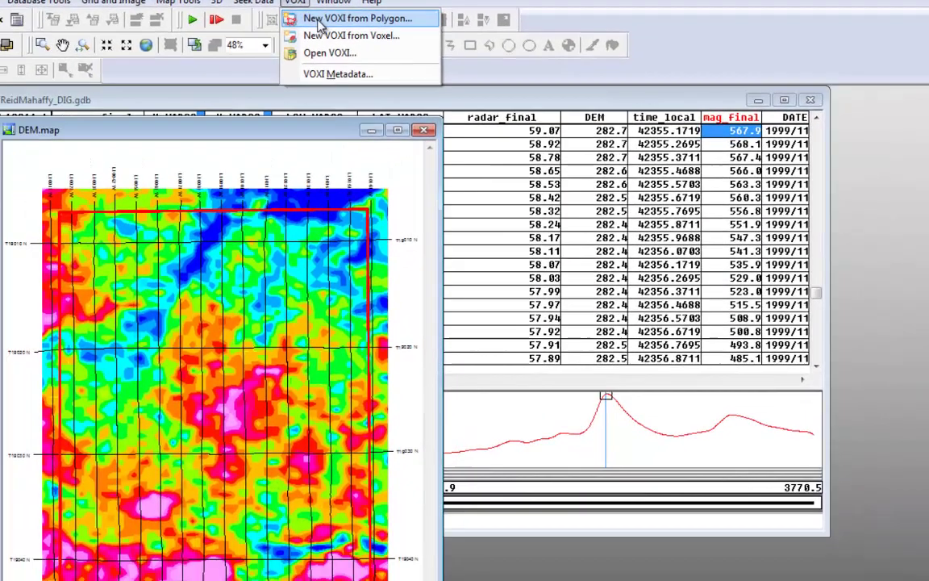
Start a New VOXI from Polygon session named Mahaffy using AOI.ply in NAD83 / UTM zone 17N.
{"action": "left_click", "coordinate": [211, 53]}
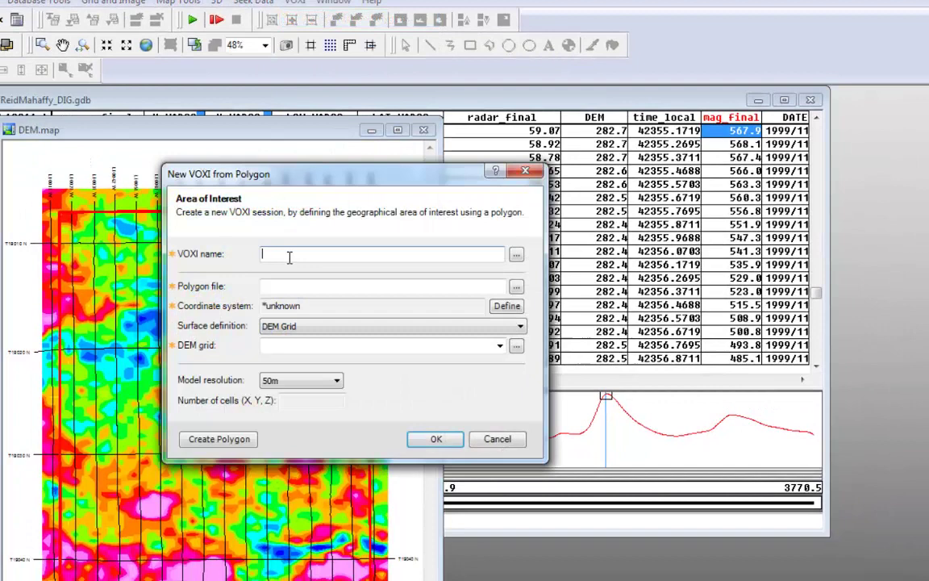
{"action": "type", "text": "Mahaffy"}
{"action": "left_click", "coordinate": [516, 288]}
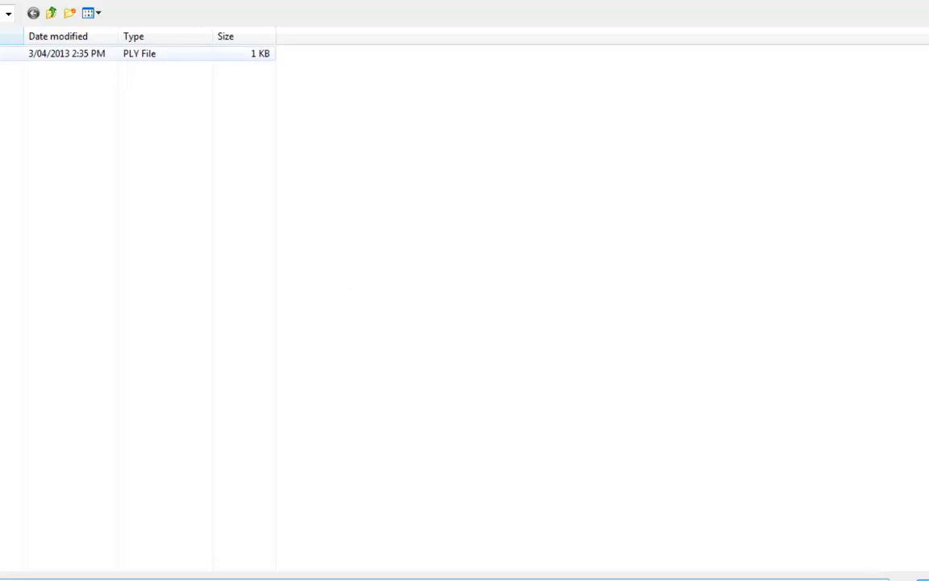
{"action": "left_click", "coordinate": [137, 53]}
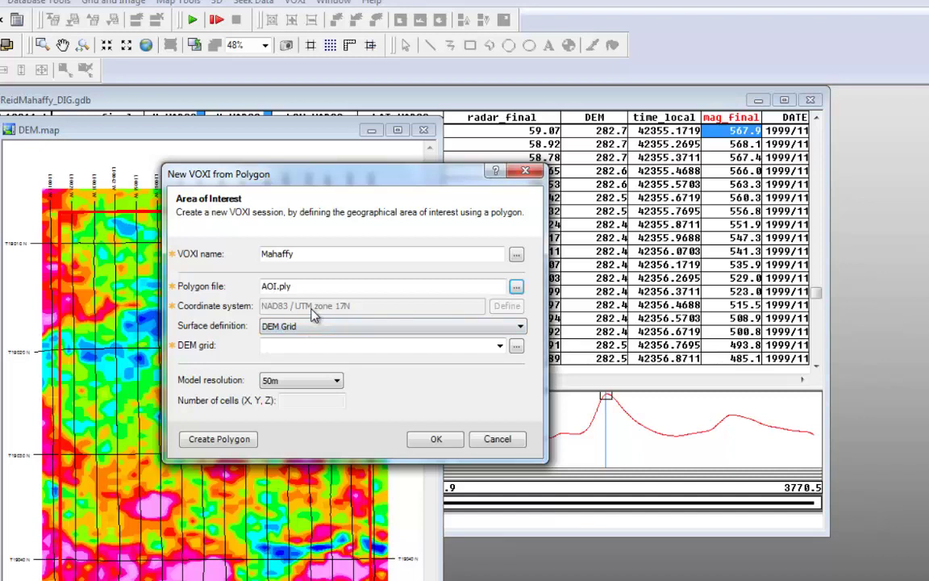
{"action": "left_click", "coordinate": [504, 309]}
{"action": "left_click", "coordinate": [222, 446]}
Keep DEM Grid surface with DEM.grd and 50m model resolution, giving 59,111,28 cells.
{"action": "left_click", "coordinate": [398, 329]}
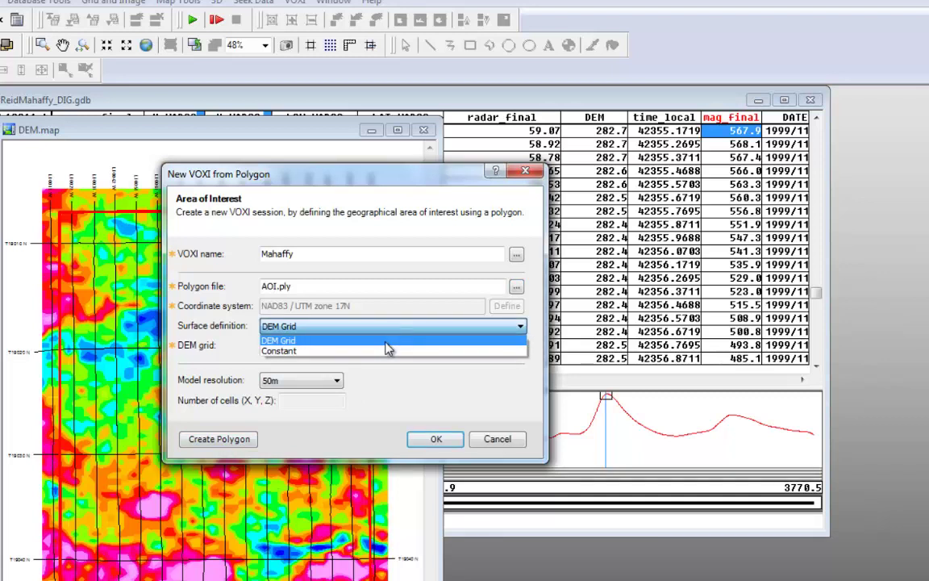
{"action": "left_click", "coordinate": [406, 382]}
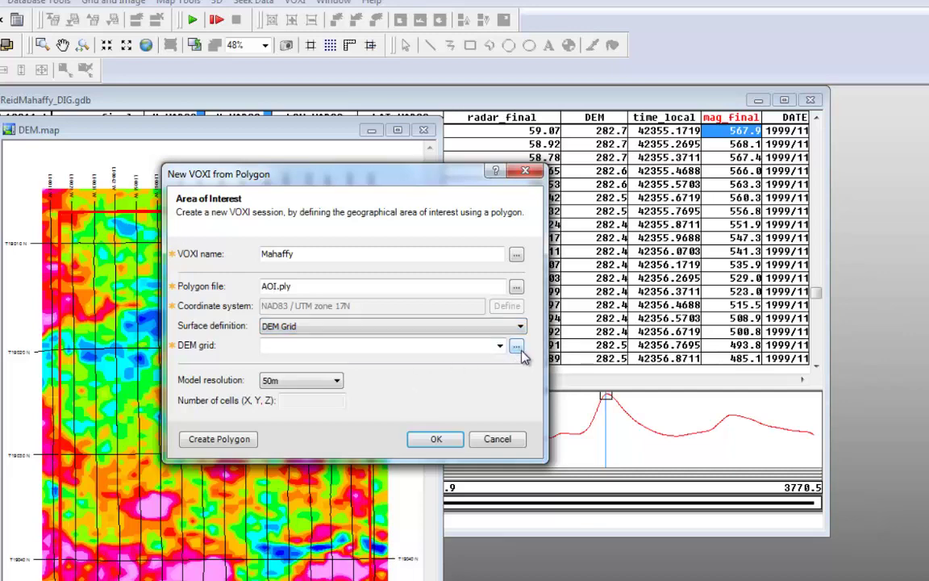
{"action": "left_click", "coordinate": [517, 349]}
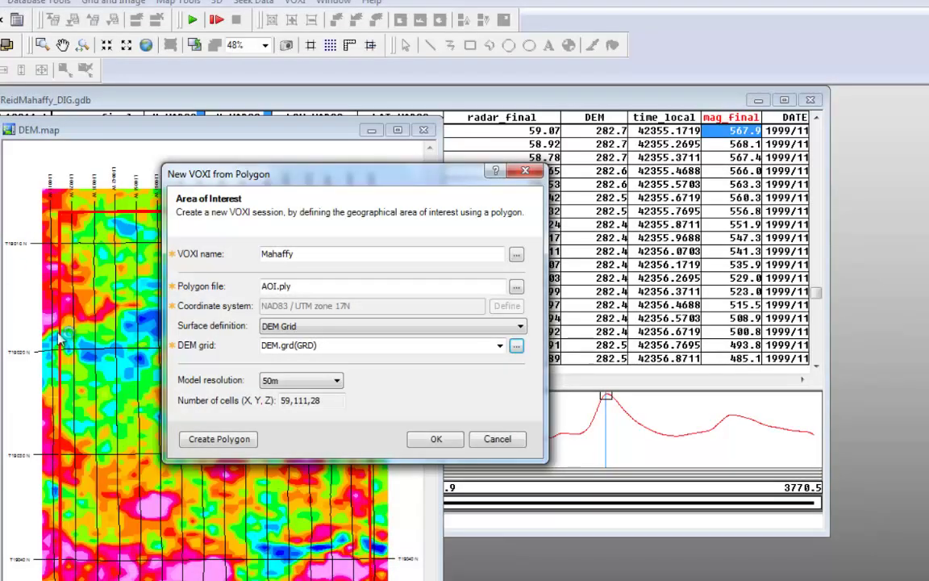
{"action": "left_click", "coordinate": [307, 386]}
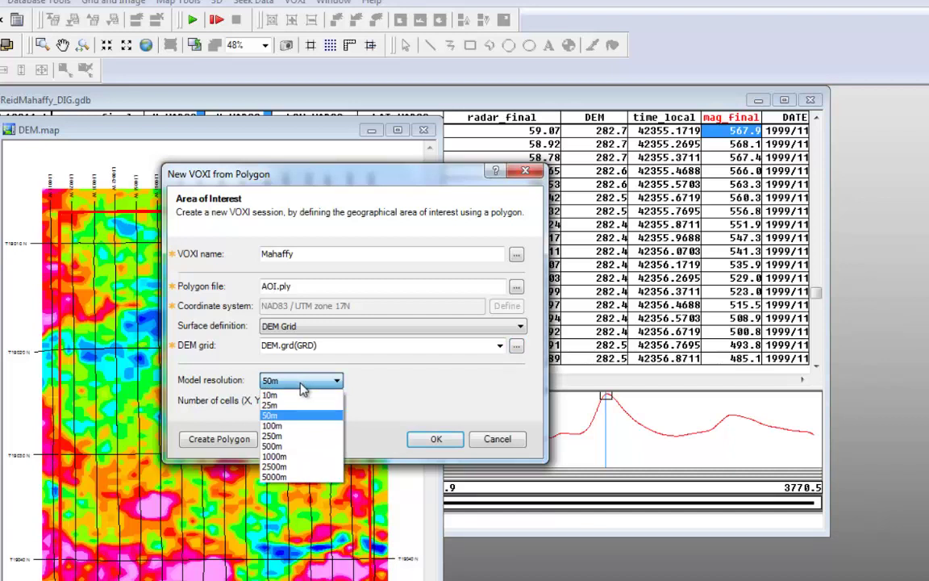
{"action": "left_click", "coordinate": [350, 393]}
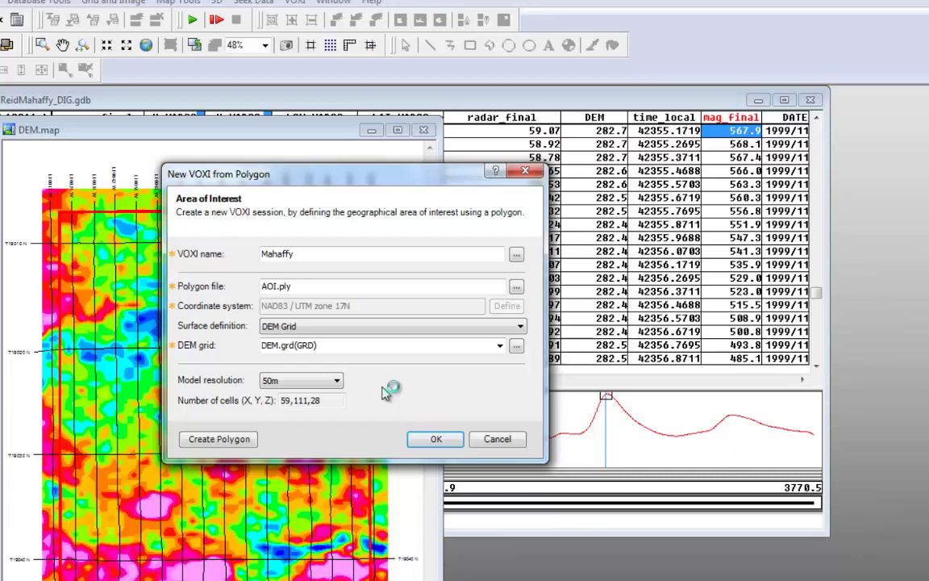
Create the Mahaffy session without adding measurement data and move the VOXI Viewer up-left.
{"action": "left_click", "coordinate": [441, 444]}
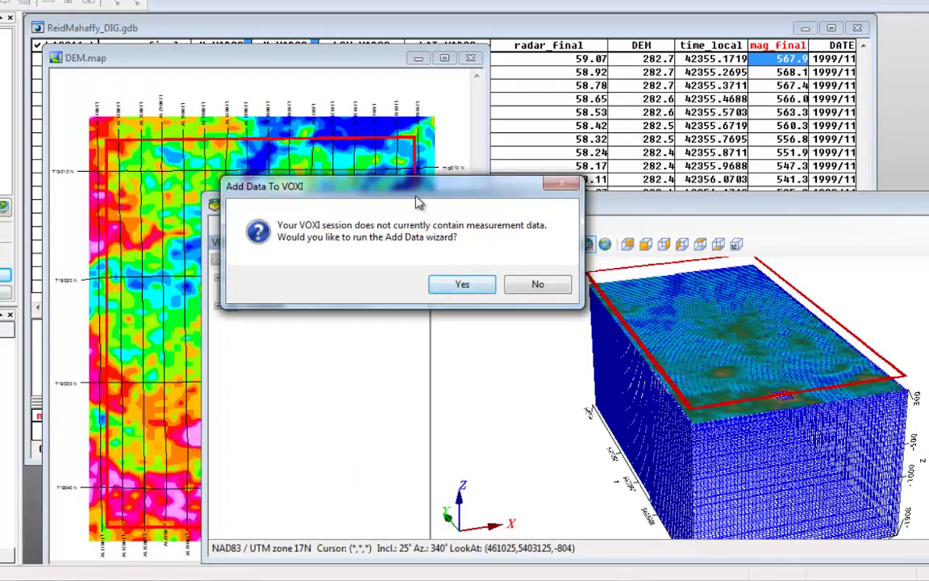
{"action": "left_click_drag", "start_coordinate": [417, 201], "coordinate": [297, 141]}
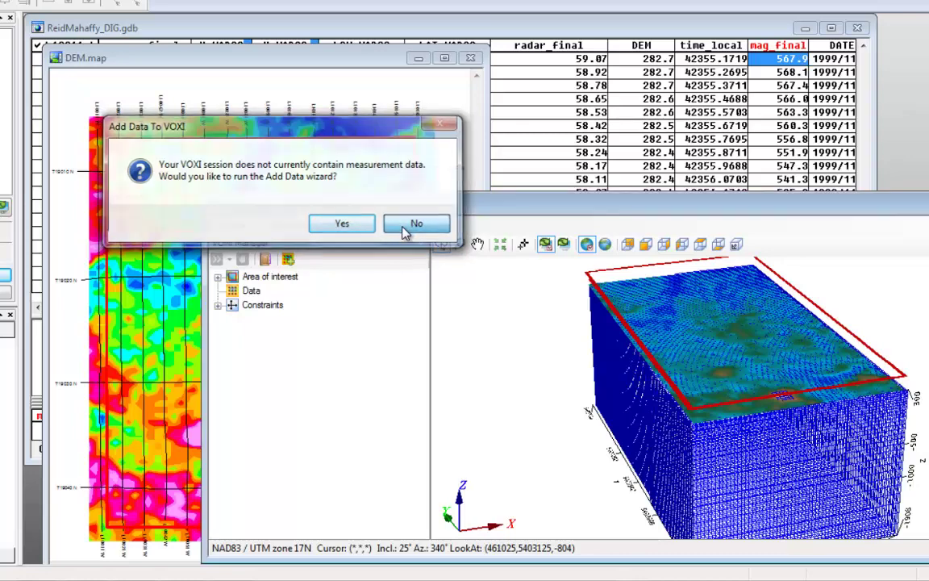
{"action": "left_click", "coordinate": [411, 225]}
{"action": "left_click_drag", "start_coordinate": [436, 213], "coordinate": [325, 87]}
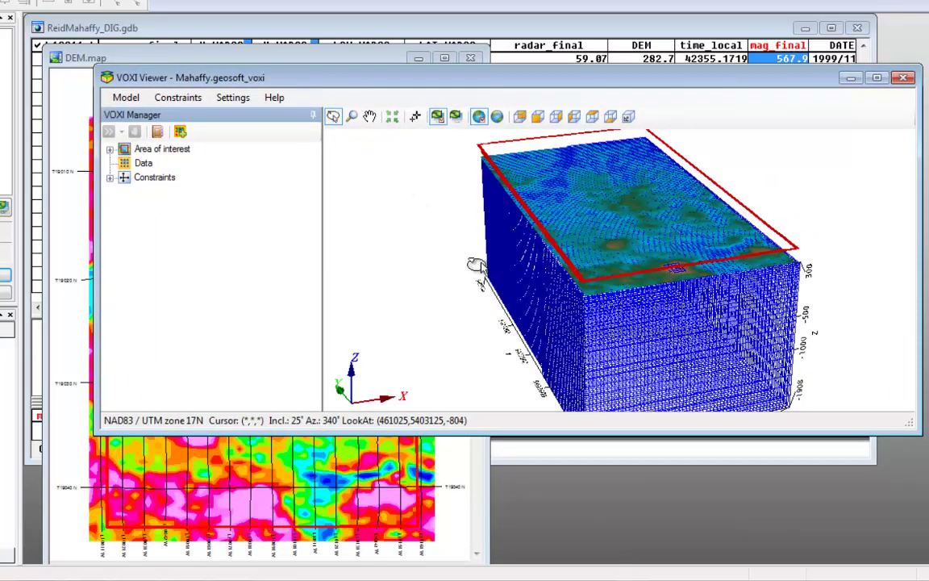
Enlarge the VOXI Viewer and inspect the voxel mesh from South, Top, side and oblique views.
{"action": "left_click_drag", "start_coordinate": [514, 435], "coordinate": [522, 482]}
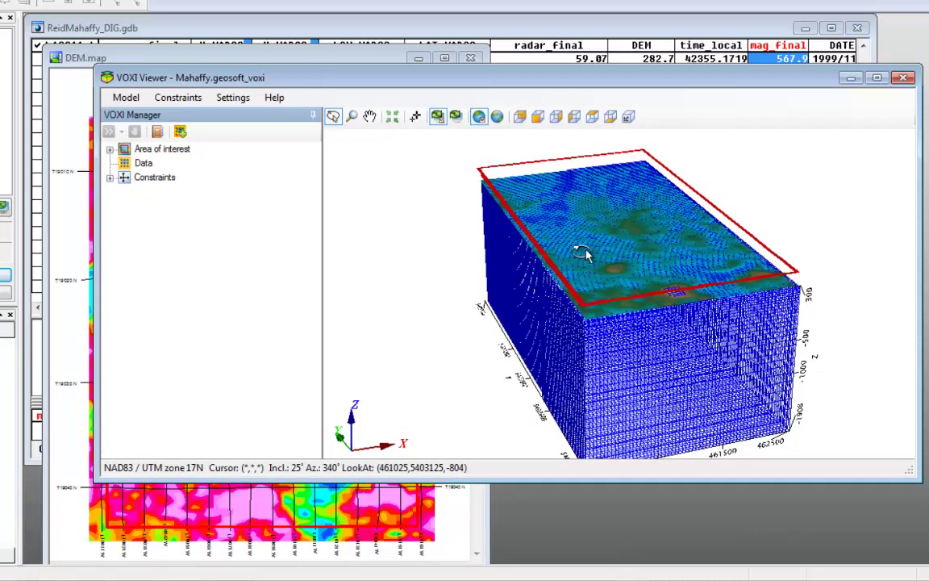
{"action": "left_click_drag", "start_coordinate": [610, 306], "coordinate": [611, 309]}
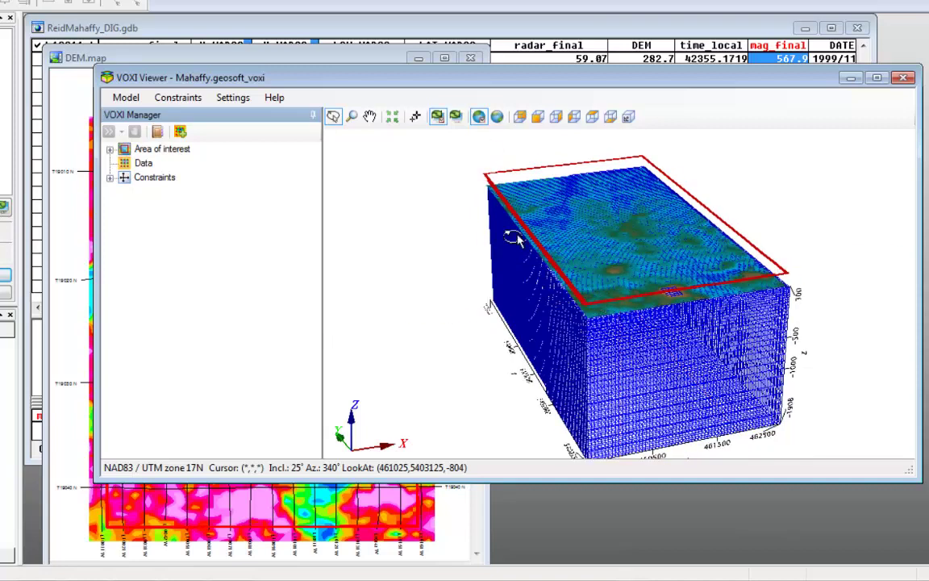
{"action": "left_click", "coordinate": [436, 116]}
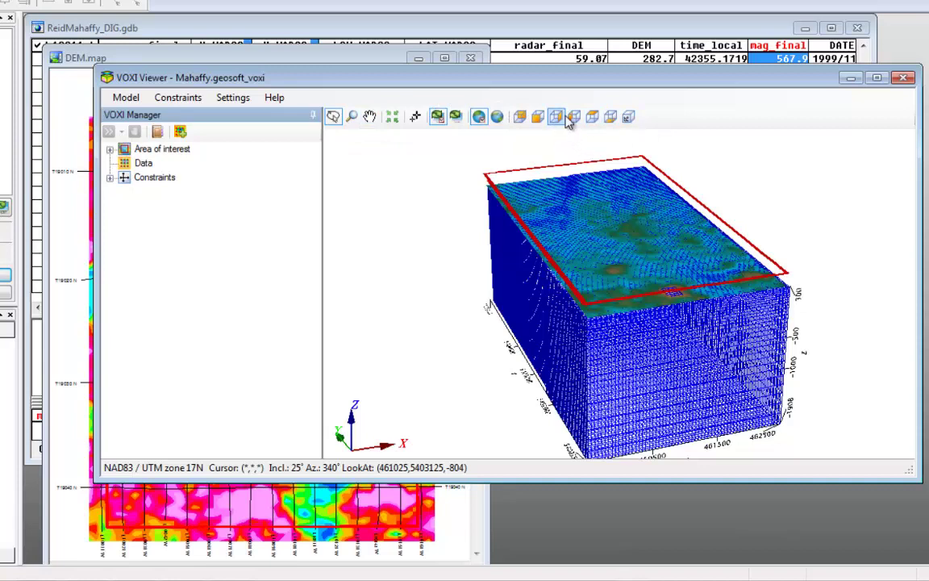
{"action": "left_click", "coordinate": [538, 117]}
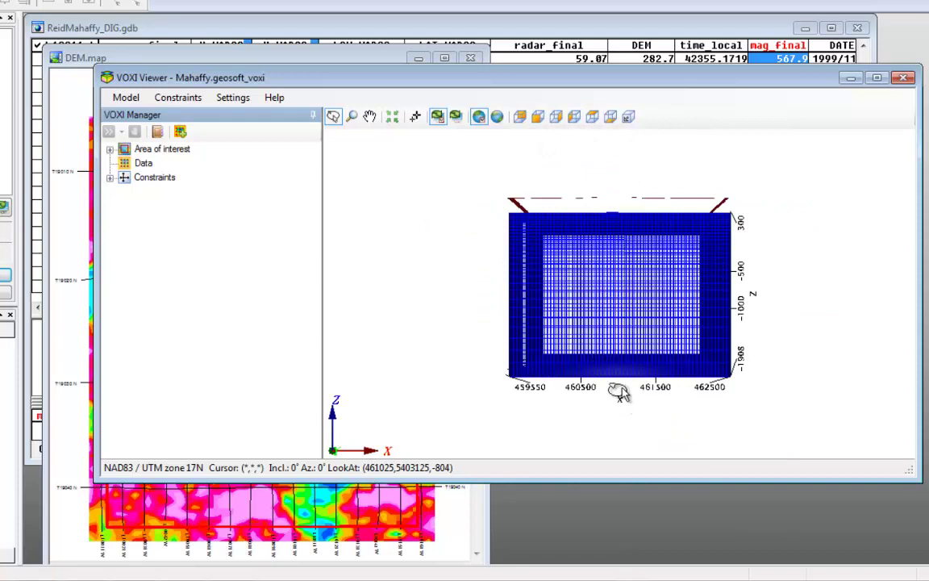
{"action": "scroll", "coordinate": [629, 331], "scroll_direction": "up", "scroll_amount": 2}
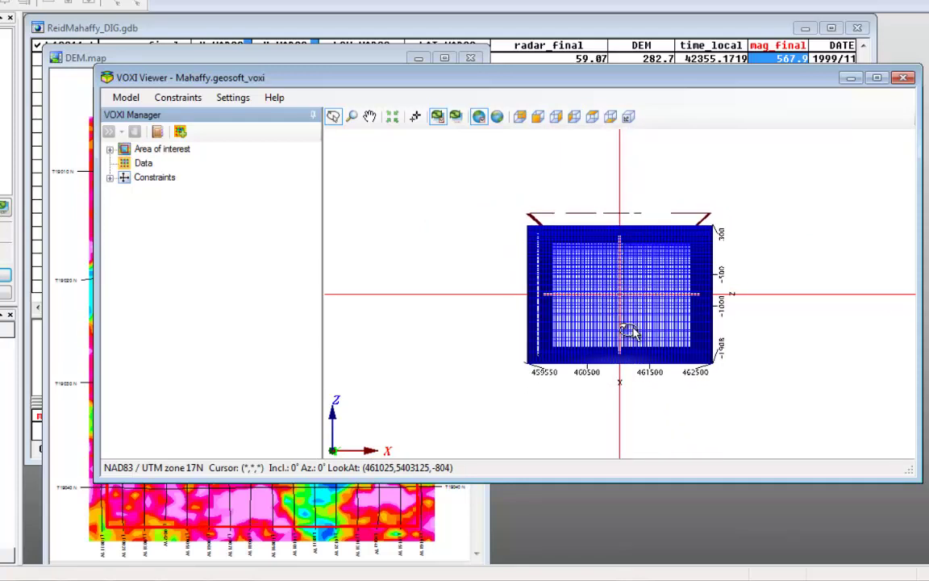
{"action": "left_click", "coordinate": [593, 117]}
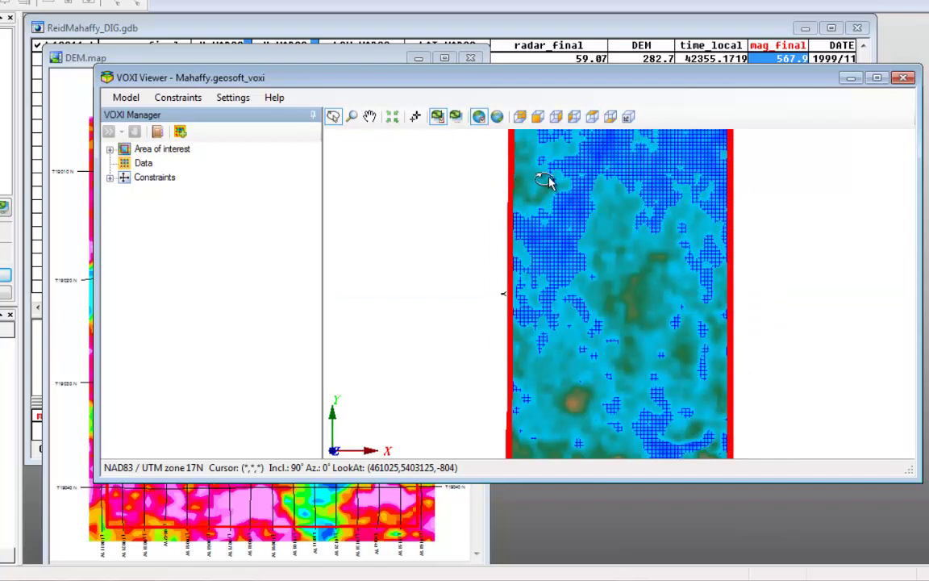
{"action": "scroll", "coordinate": [581, 250], "scroll_direction": "down", "scroll_amount": 3}
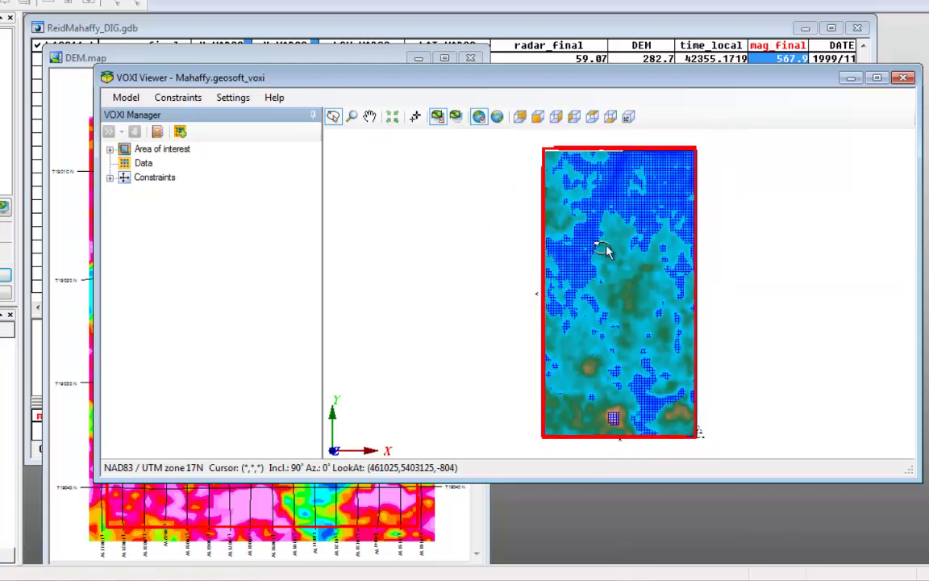
{"action": "left_click", "coordinate": [557, 117]}
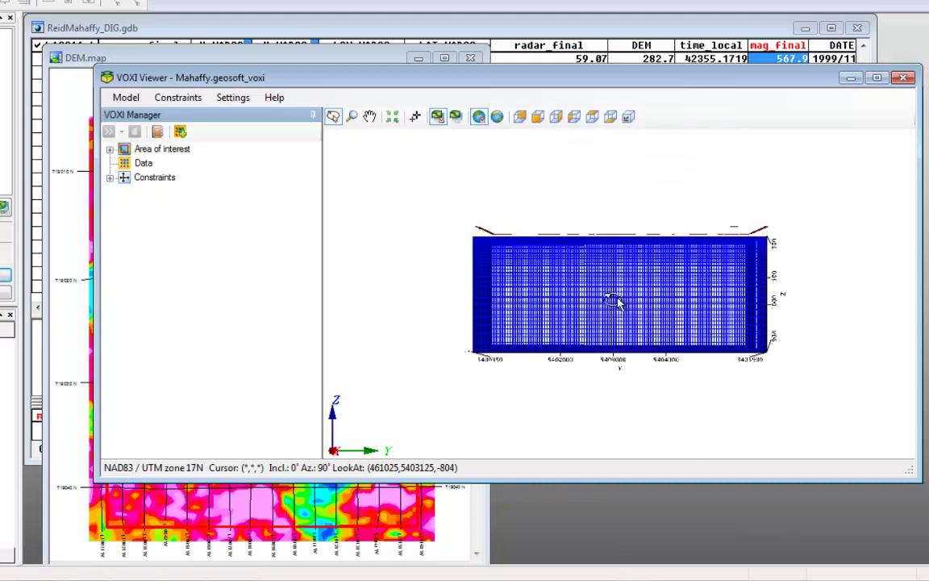
{"action": "mouse_move", "coordinate": [614, 304]}
{"action": "left_mouse_down"}
{"action": "mouse_move", "coordinate": [622, 315]}
{"action": "mouse_move", "coordinate": [611, 305]}
{"action": "left_mouse_up"}
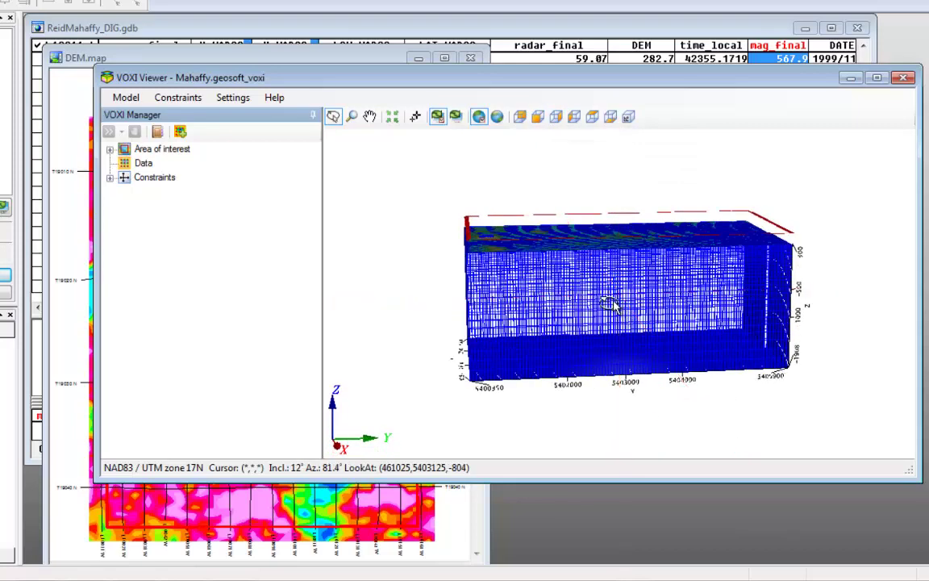
{"action": "left_click_drag", "start_coordinate": [581, 274], "coordinate": [649, 276]}
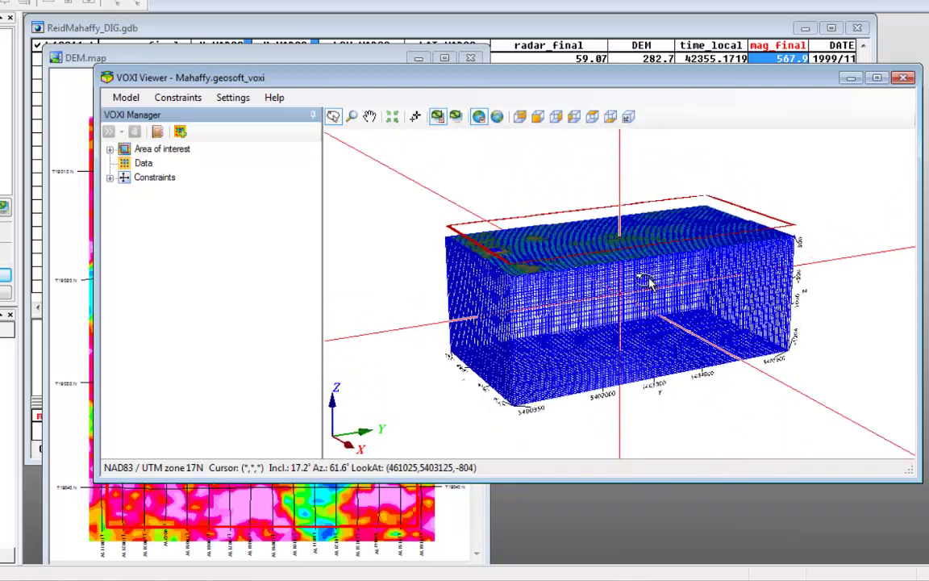
{"action": "scroll", "coordinate": [648, 283], "scroll_direction": "up", "scroll_amount": 2}
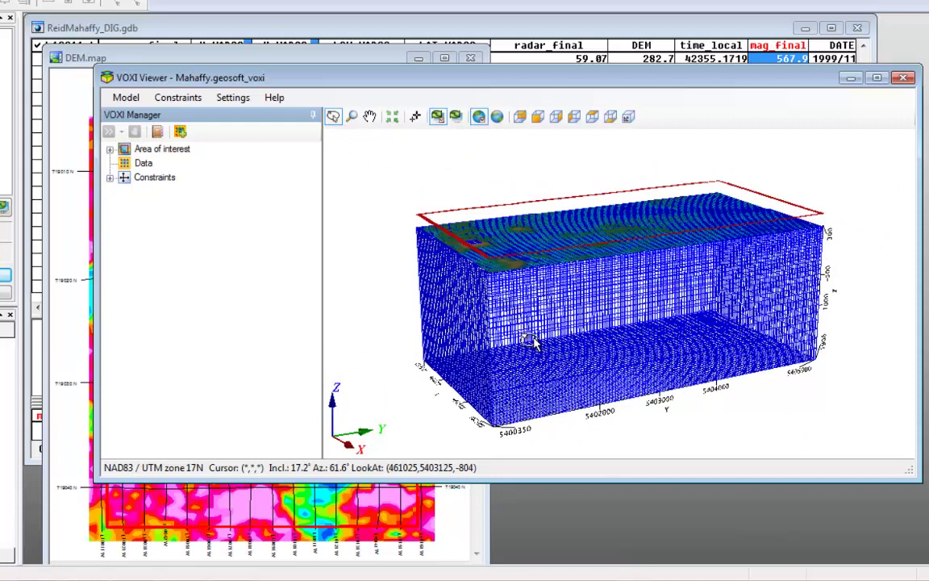
Expand Area of interest and view the context menus of its Mesh and DEM layers.
{"action": "left_click", "coordinate": [110, 150]}
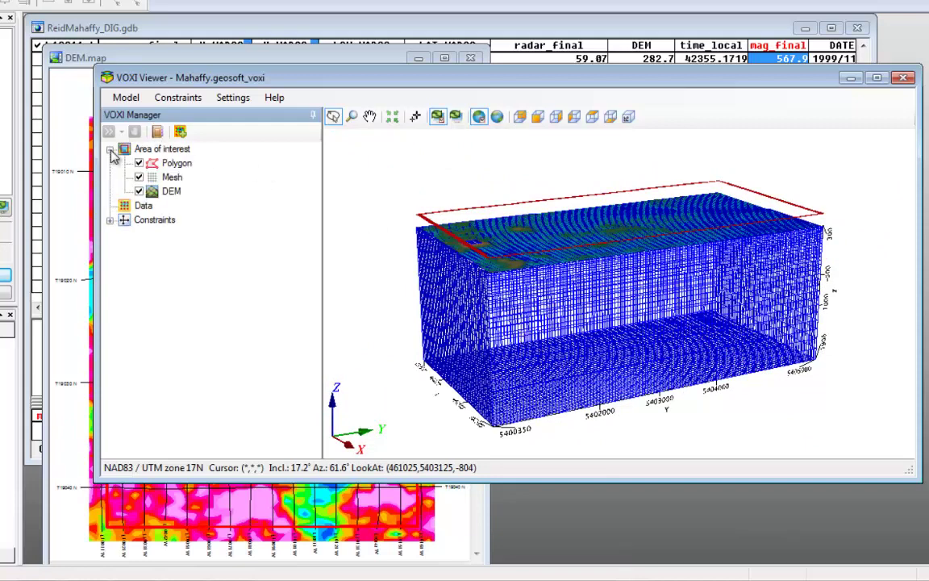
{"action": "right_click", "coordinate": [172, 178]}
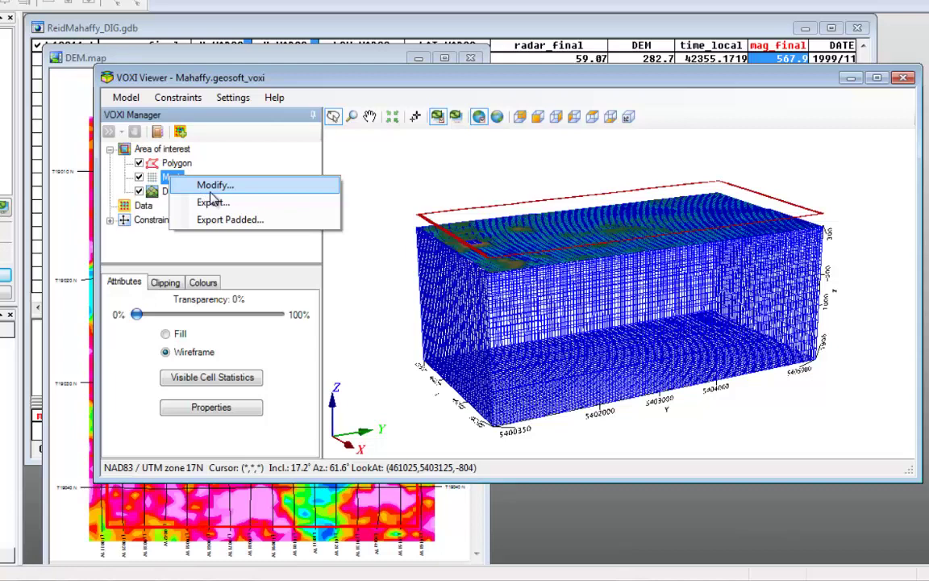
{"action": "key", "text": "Escape"}
{"action": "left_click", "coordinate": [171, 191]}
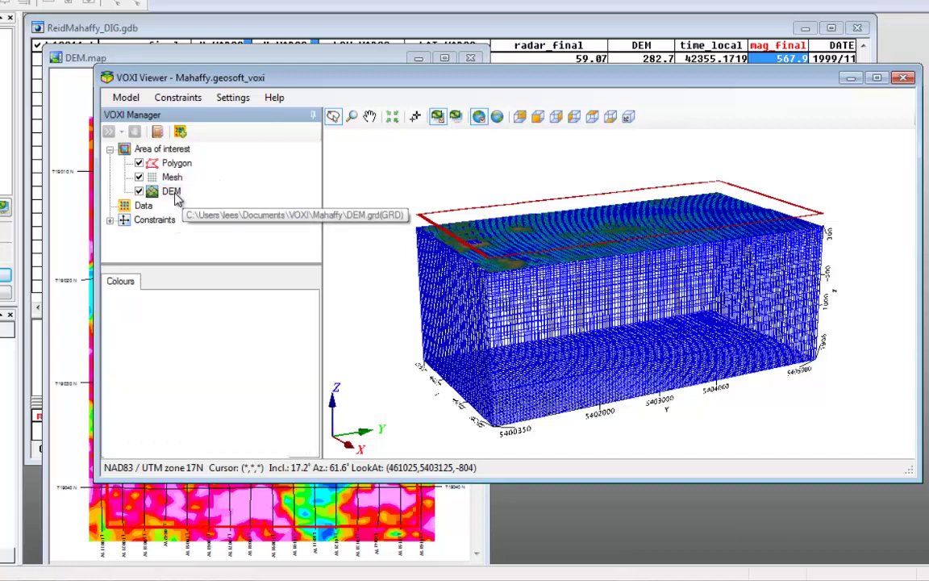
{"action": "right_click", "coordinate": [176, 194]}
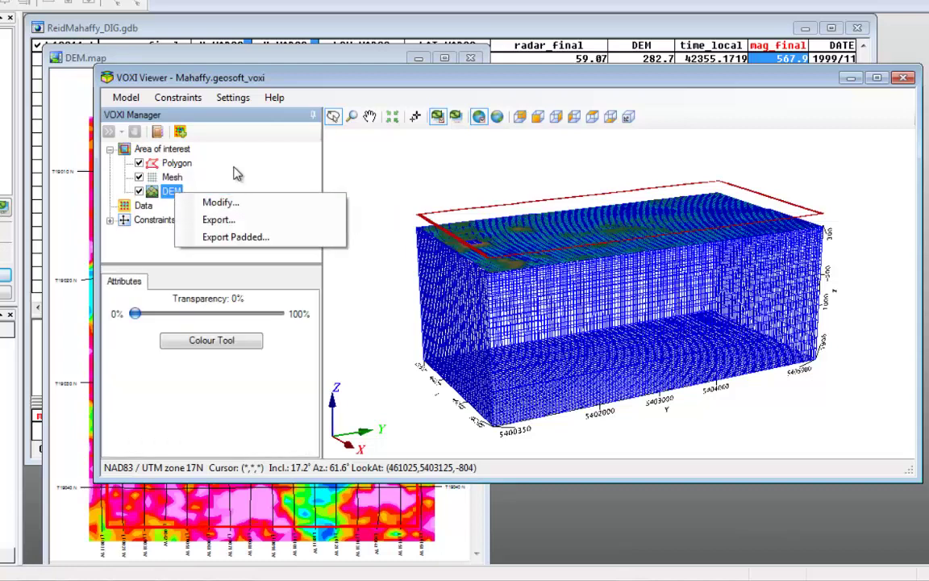